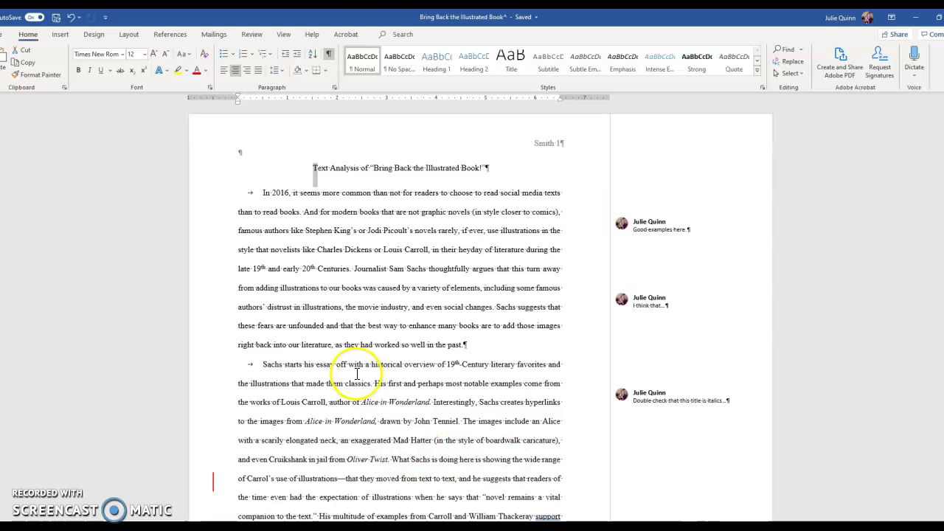
Comment on the start of the essay title that MLA or APA style, date, page numbers (reviewed in Module 4) and a separate Works Cited/Reference page are needed.
click(356, 322)
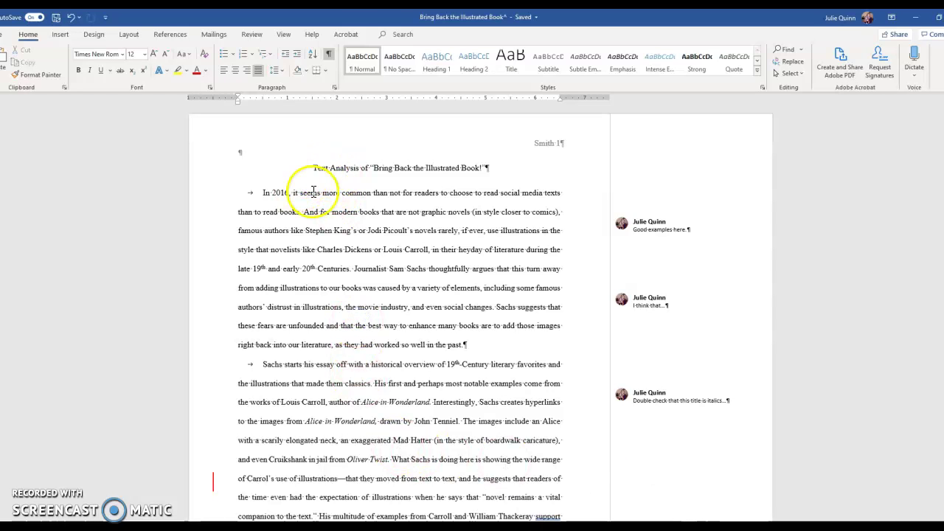
drag(322, 166, 312, 168)
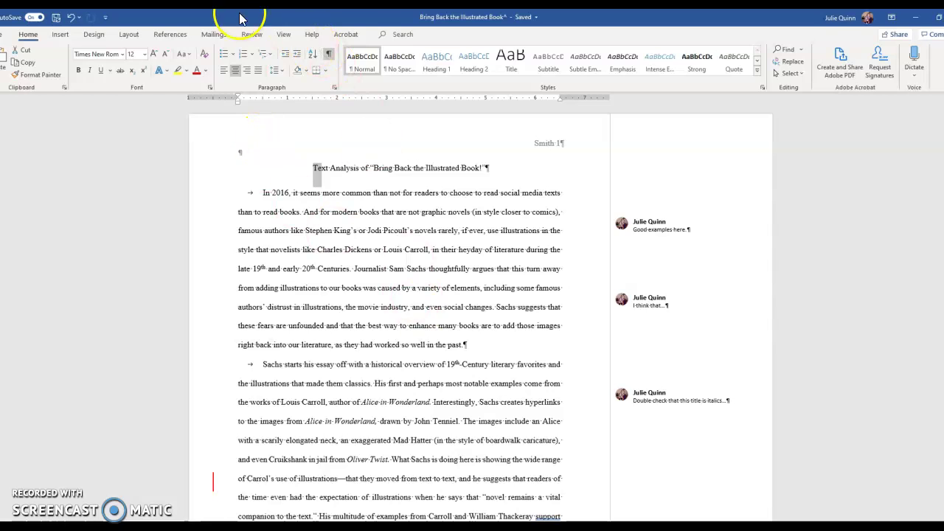
click(252, 34)
click(231, 60)
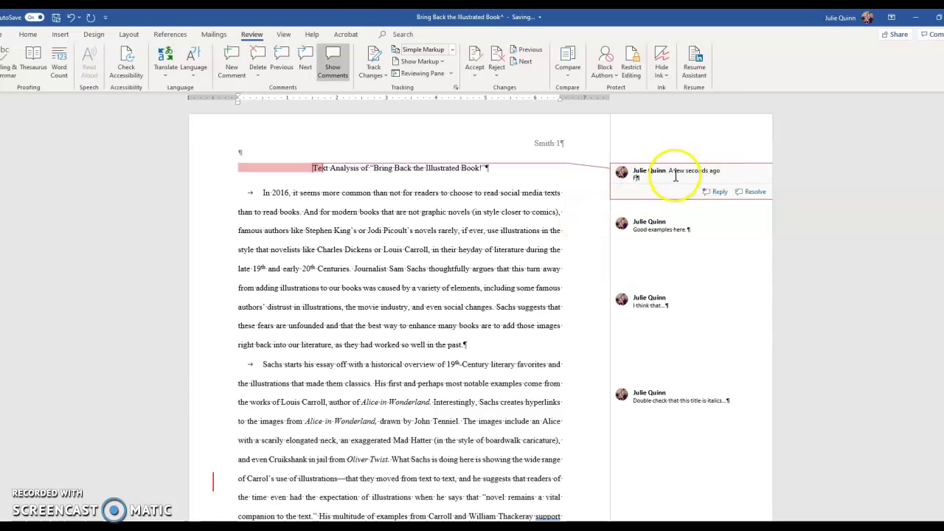
text(Note that you'll want to follow MLA or APA style here and add date, page numbers, etc. (This was reviewed in Module 4.)  You'll also need Works Cited/Reference at the end of the essay on a separate page.)
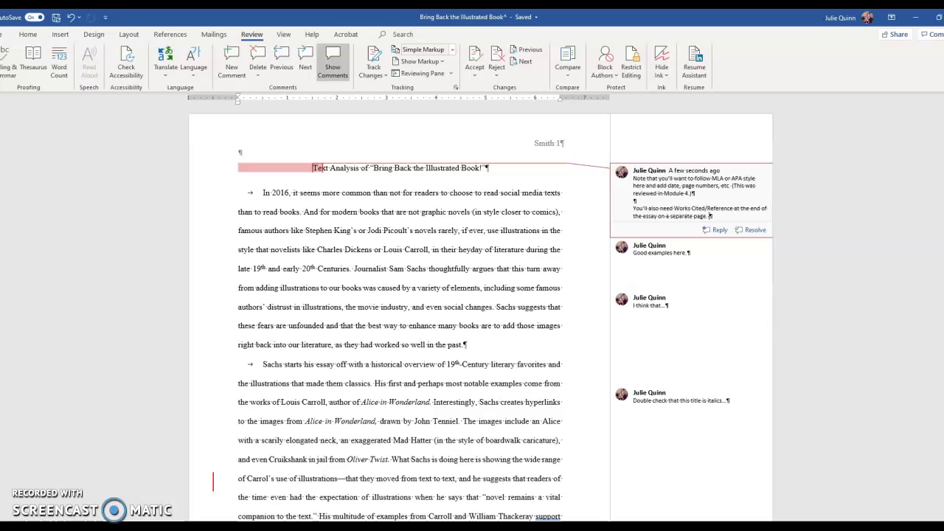
Insert "your name," before "date" in the title's MLA or APA style comment.
click(668, 186)
text(your name,)
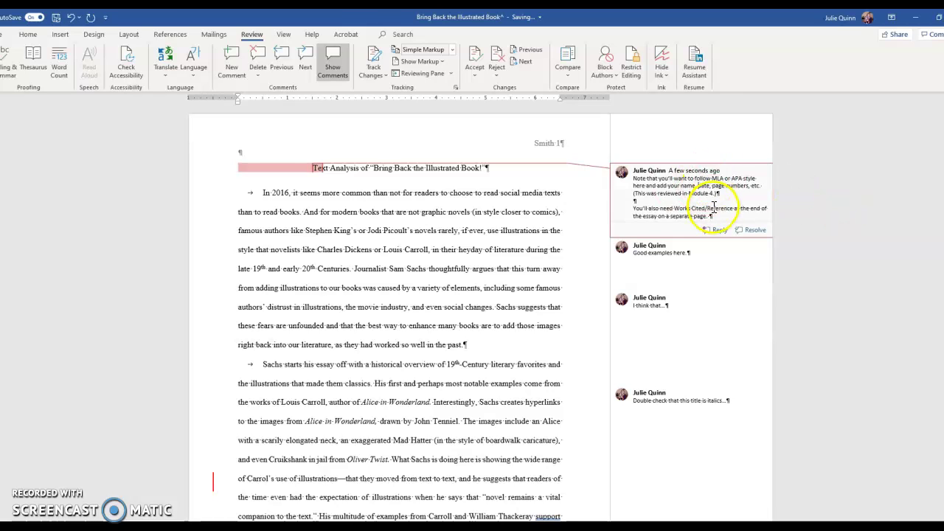
click(689, 189)
key(ctrl+a)
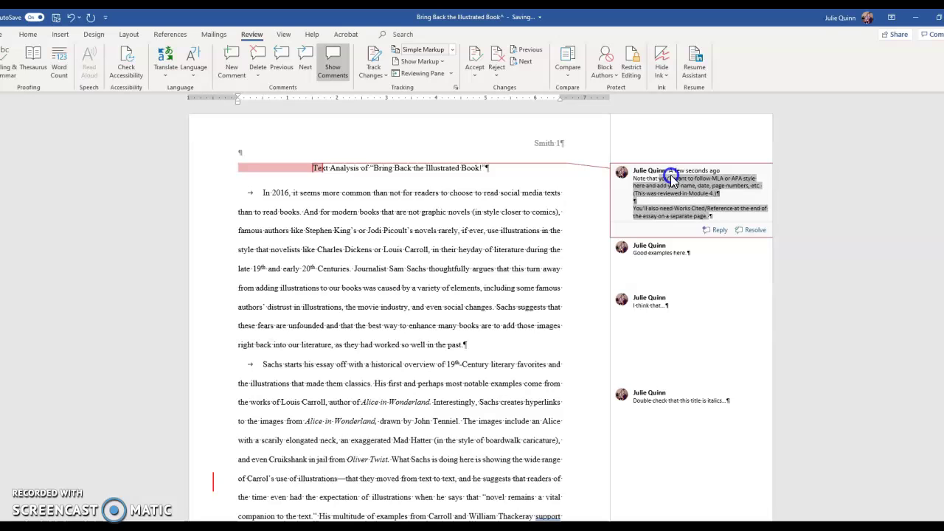
click(671, 177)
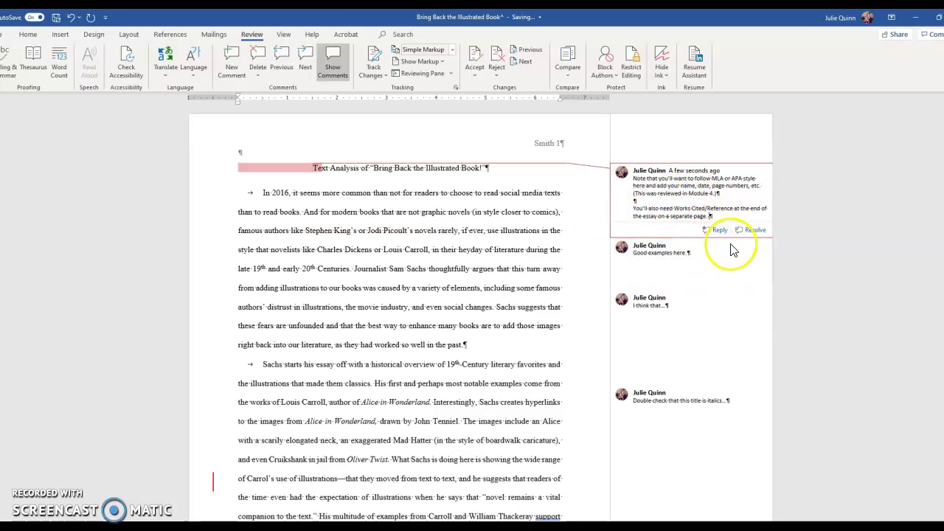
Delete the body-paragraph requirements comment attached to "Sachs highlights".
scroll(398, 309, down, 15)
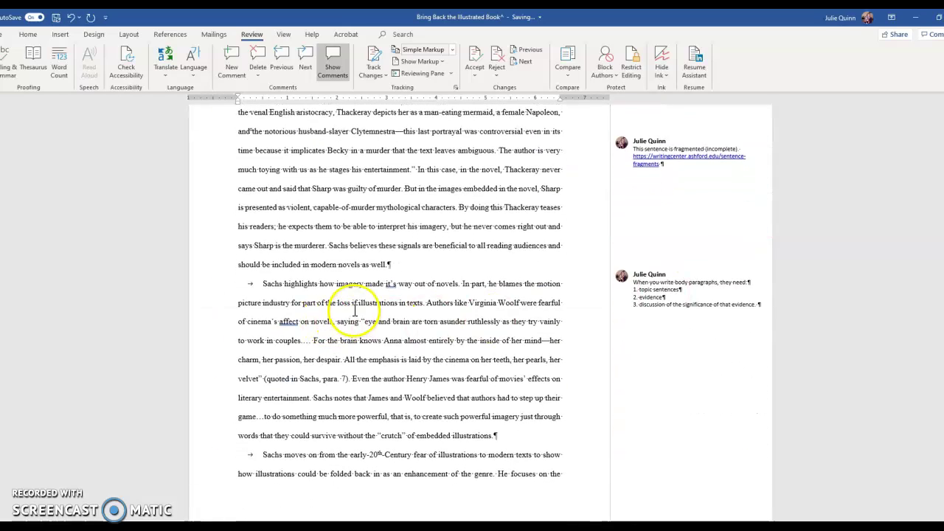
right_click(674, 285)
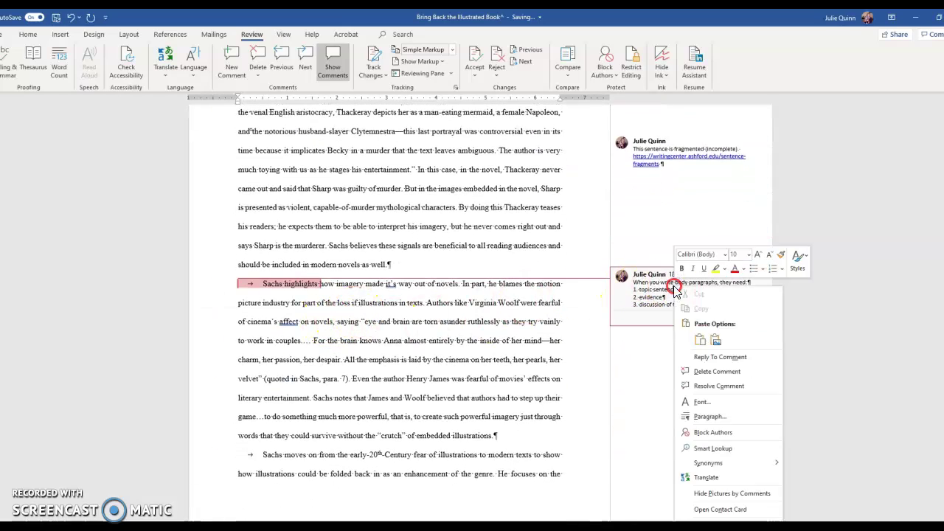
click(696, 369)
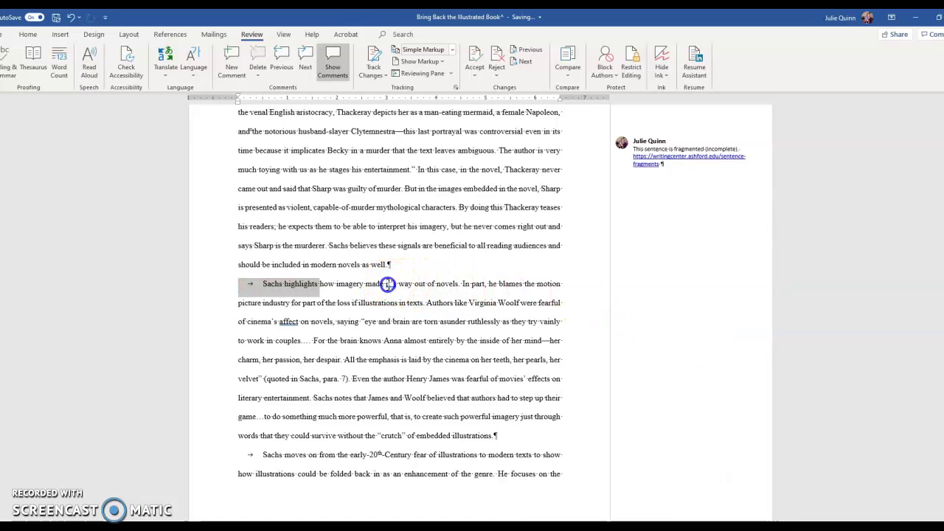
Comment on "it's" in the "Sachs highlights" paragraph with the stored GS1 phrase about the blue or red squiggle grammar check.
drag(386, 283, 398, 284)
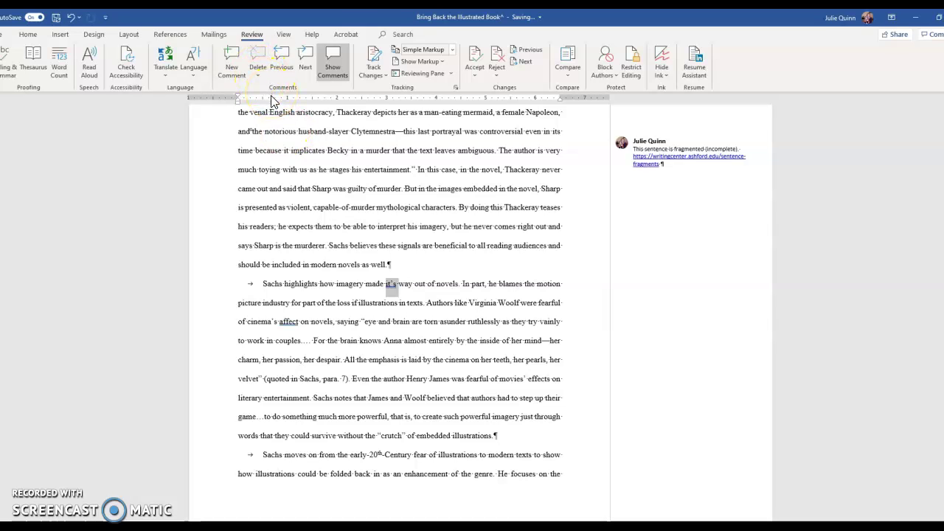
click(238, 67)
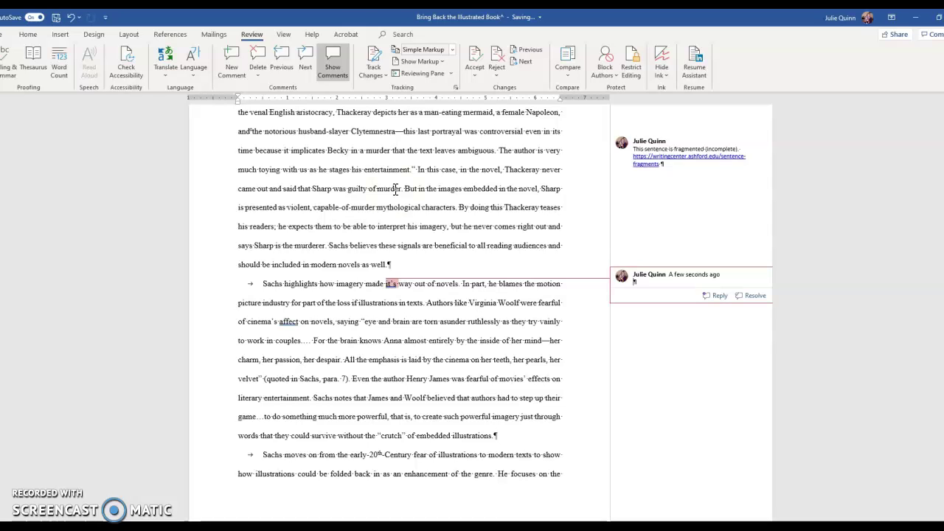
text(GS1)
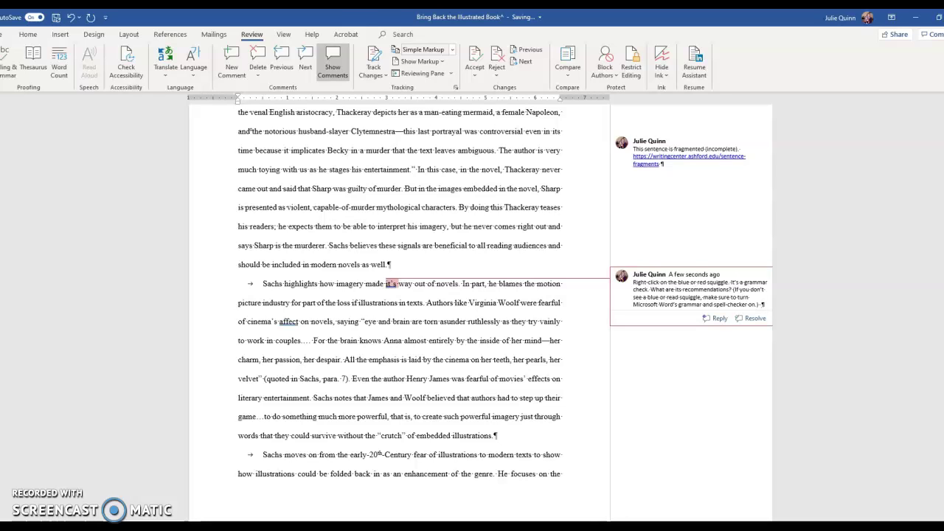
Add the comment "Same as above ..." to the word "affect" in the "Sachs highlights" paragraph.
double_click(279, 322)
click(231, 65)
text(S)
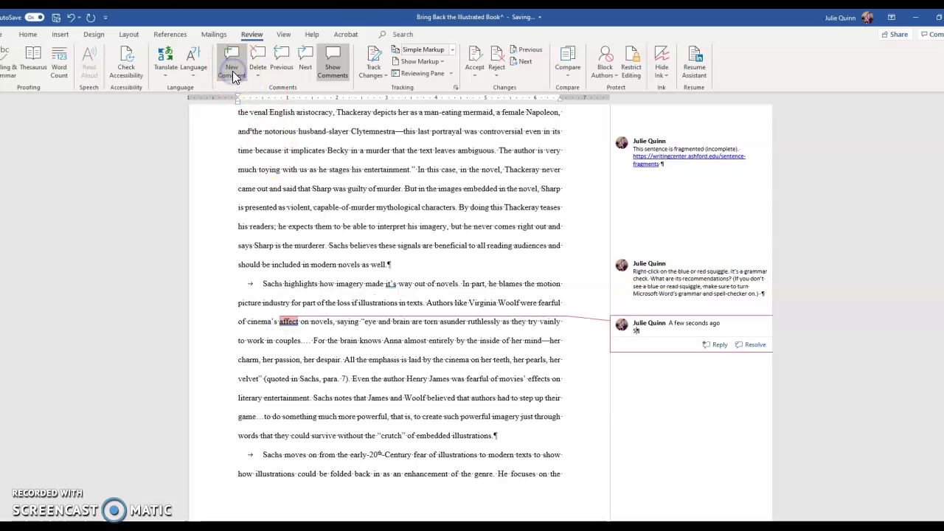
text(ame as above)
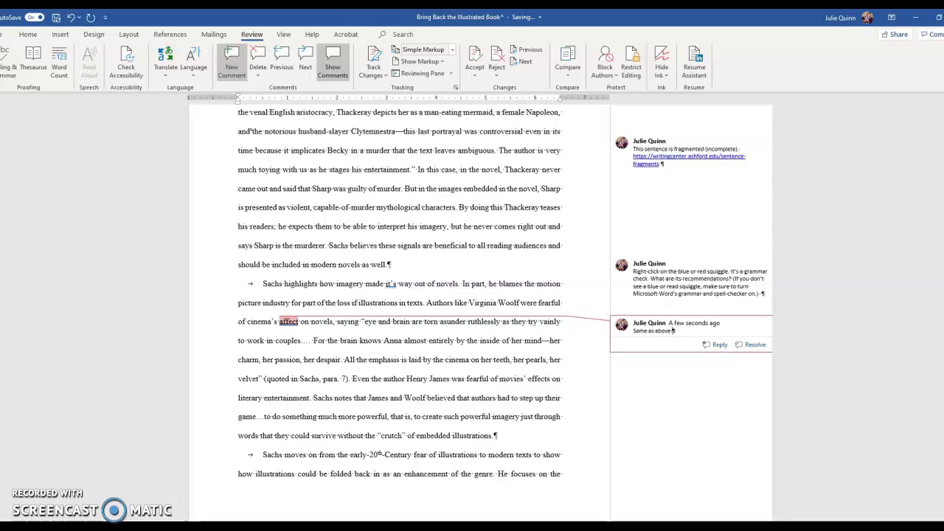
text(...)
key(Return)
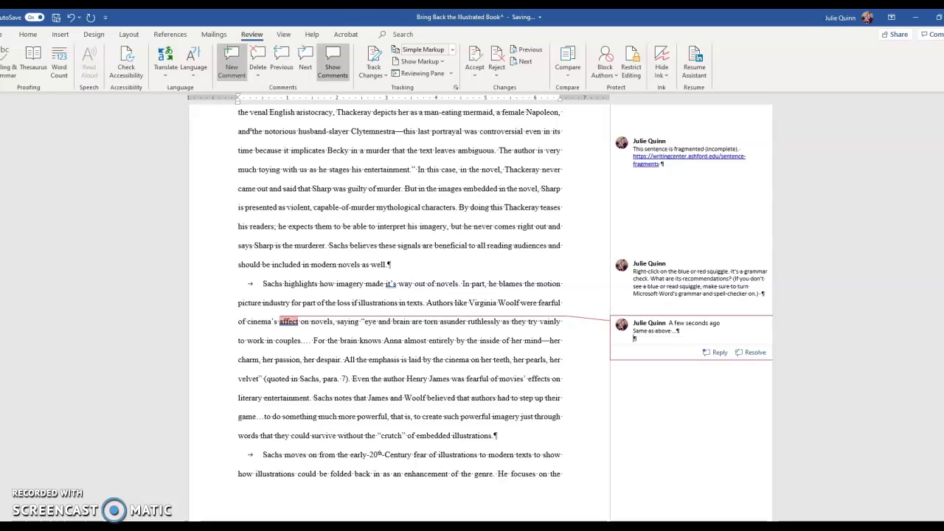
click(667, 288)
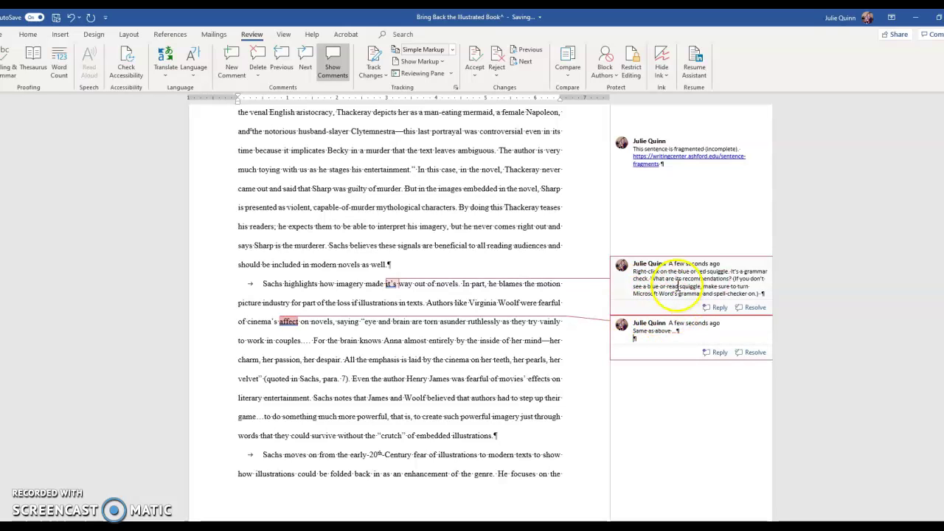
Comment on "Sachs moves" that body paragraphs need topic sentences, evidence, and discussion of the significance of that evidence, as a numbered list.
scroll(568, 373, down, 1)
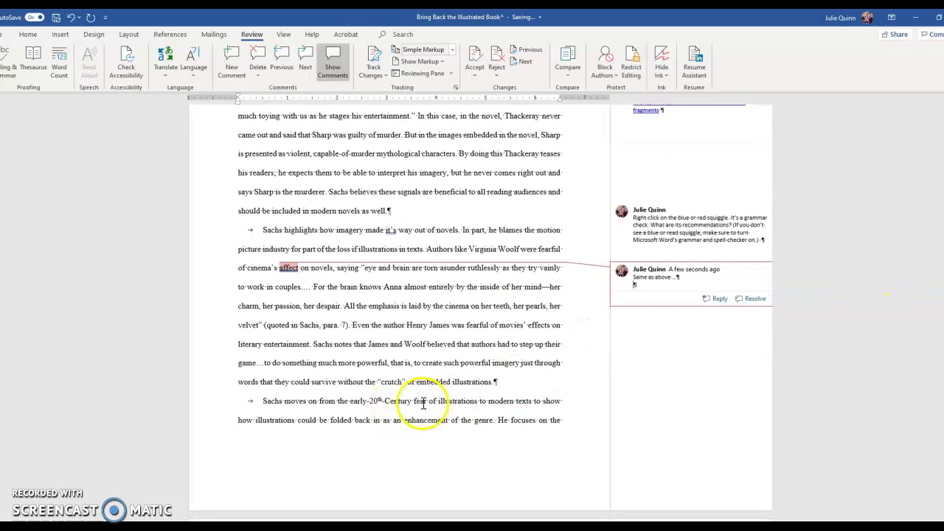
drag(299, 407, 268, 400)
click(230, 69)
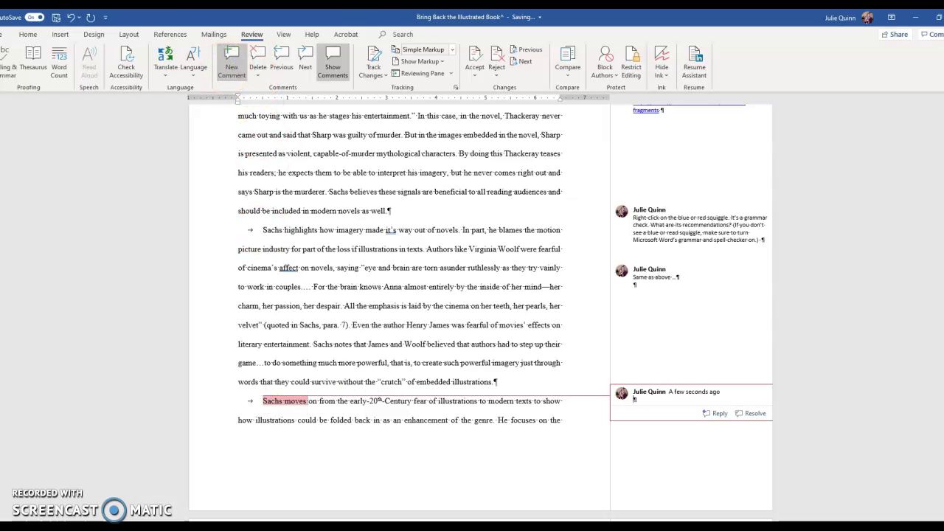
text(When you write body paragraphs, they need: 1. topic sentences 2. evidence 3. discussion of the significance of that evidence.)
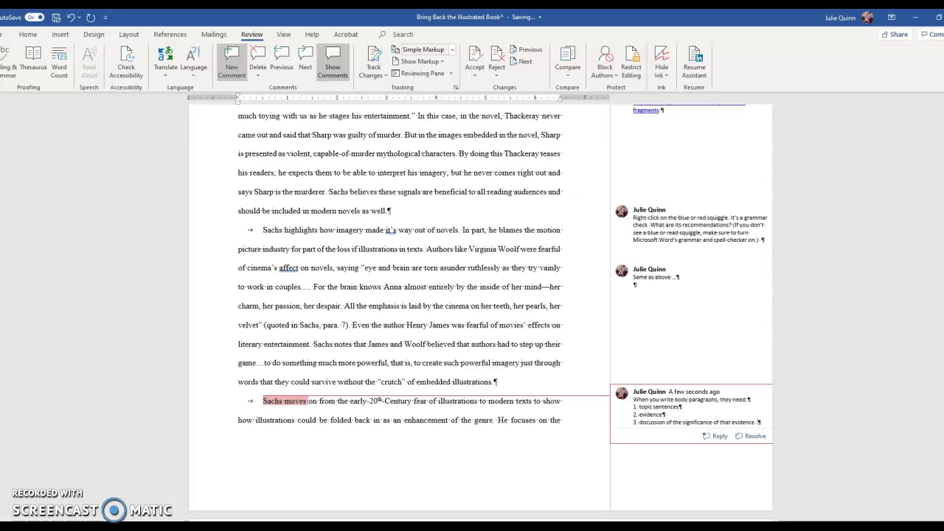
Extend the "Sachs moves" comment after a blank line with "I just don't see a topic sentence here yet.", correcting the spelling of "sentence".
key(Return)
key(Return)
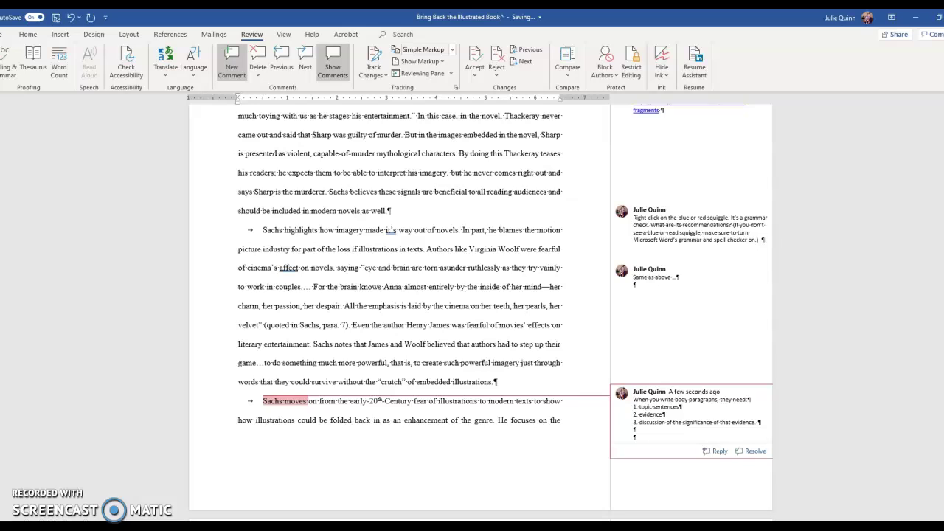
text(I just don't seea)
key(BackSpace)
text(a topic sentnence here yet.)
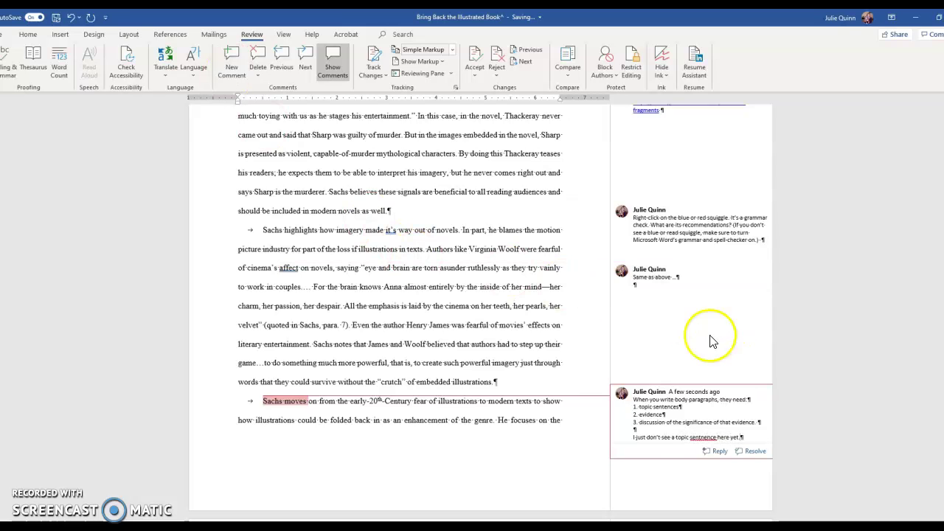
right_click(701, 437)
click(749, 281)
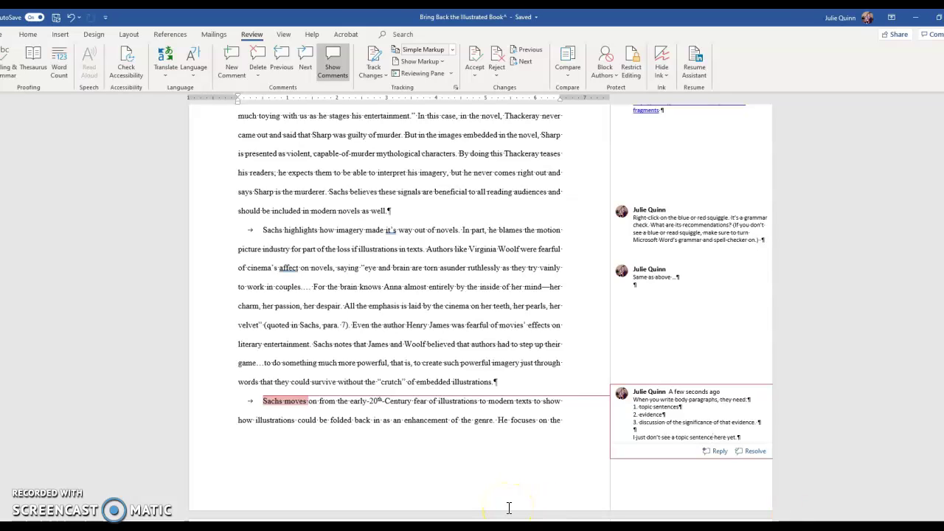
Open PhraseExpress to examine the stored body-paragraph phrase and its autotext, then return to the Word essay.
key(super)
text(pa)
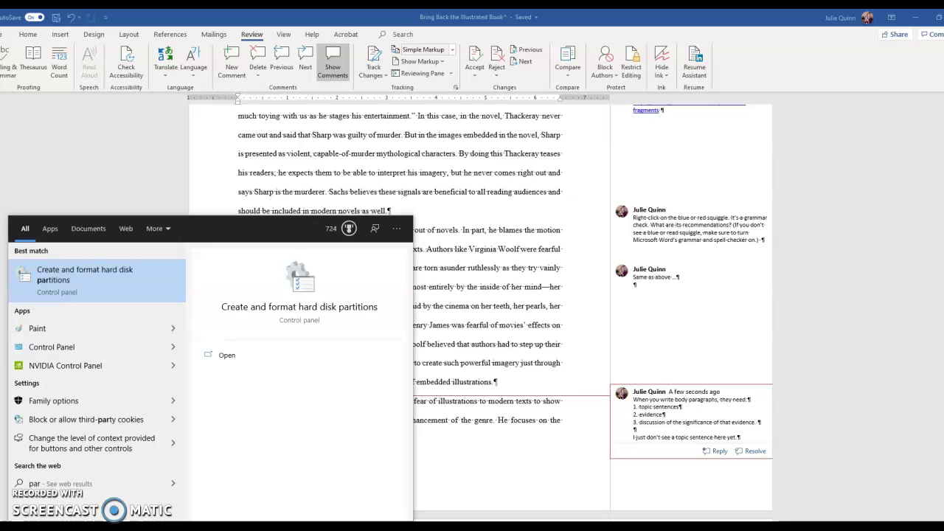
key(BackSpace)
text(hras)
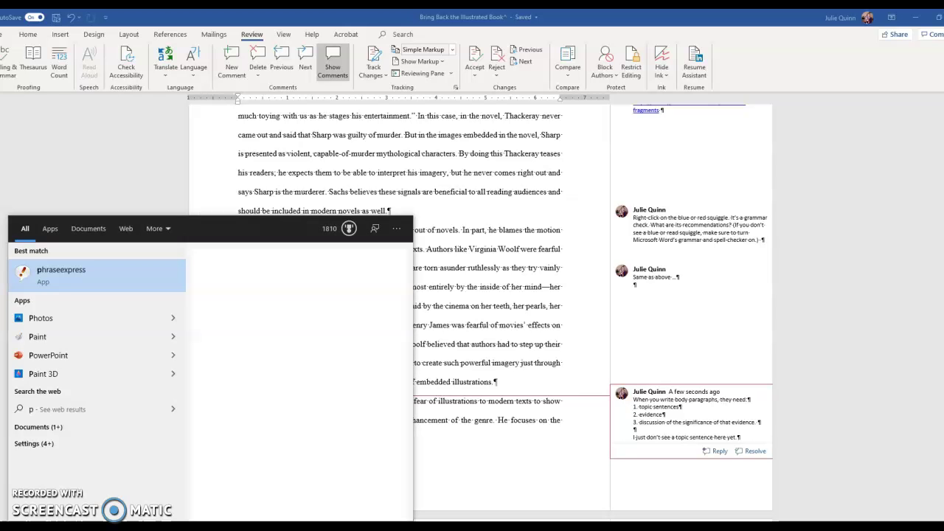
click(94, 281)
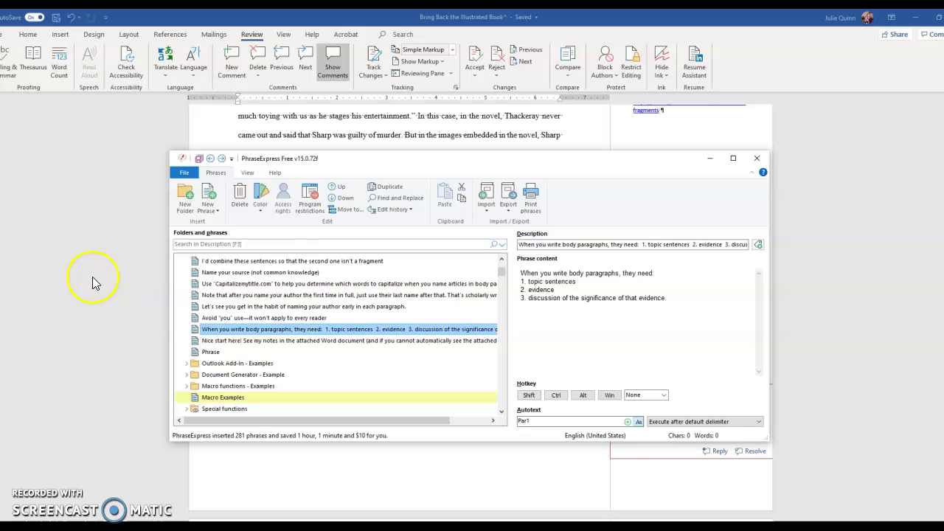
drag(373, 158, 469, 165)
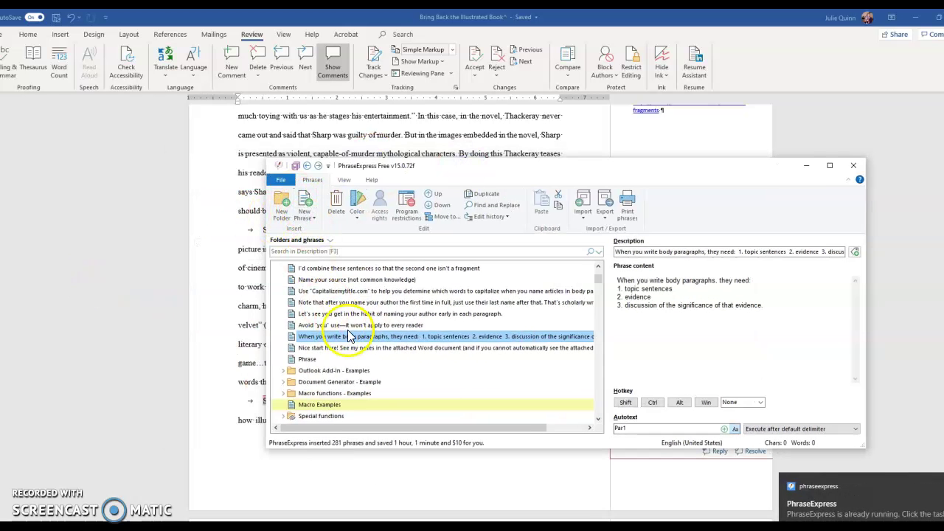
click(307, 506)
drag(352, 325, 471, 344)
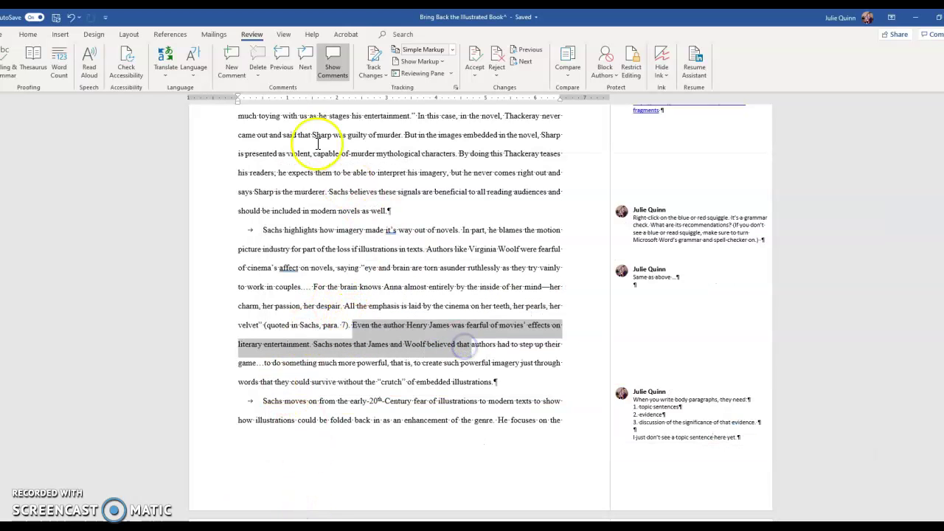
click(236, 67)
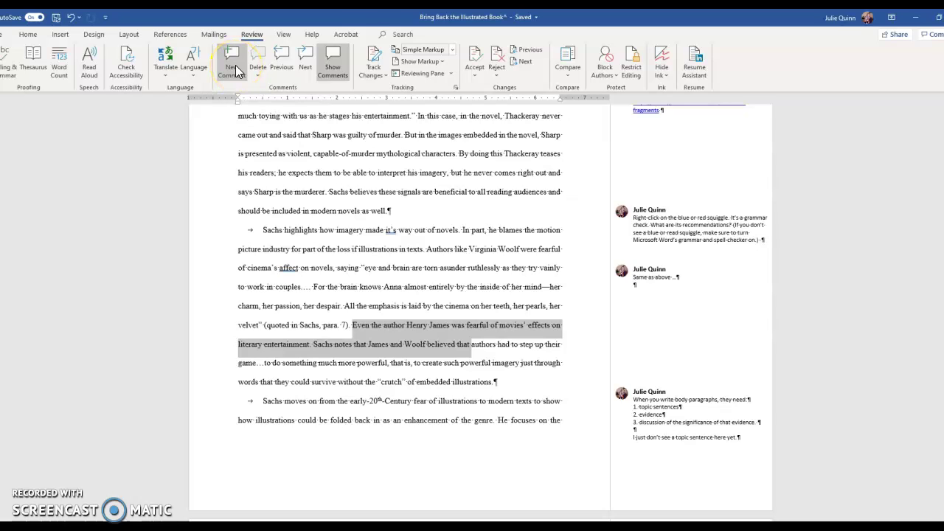
key(alt+F12)
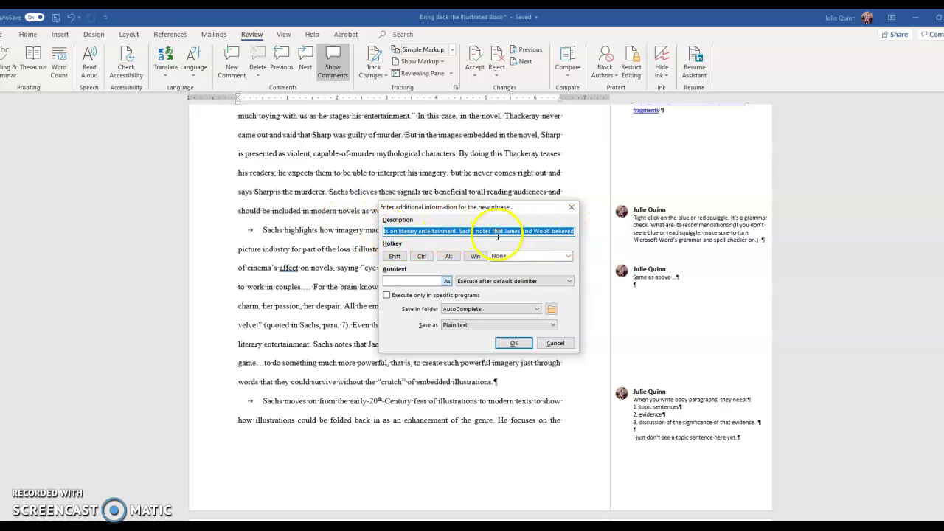
click(415, 280)
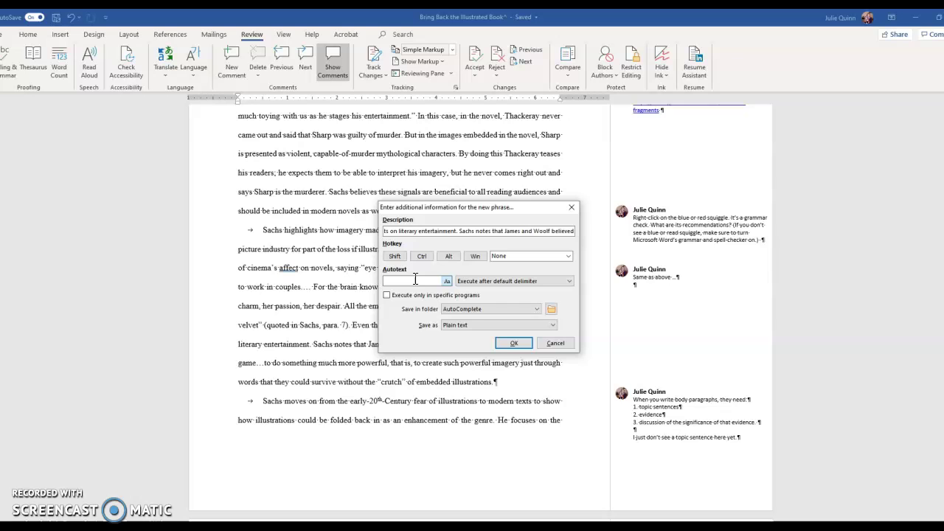
click(555, 343)
Save the full grammar-check comment on "it's" as a plain-text PhraseExpress phrase in the AutoComplete folder with the autotext GS1.
click(752, 243)
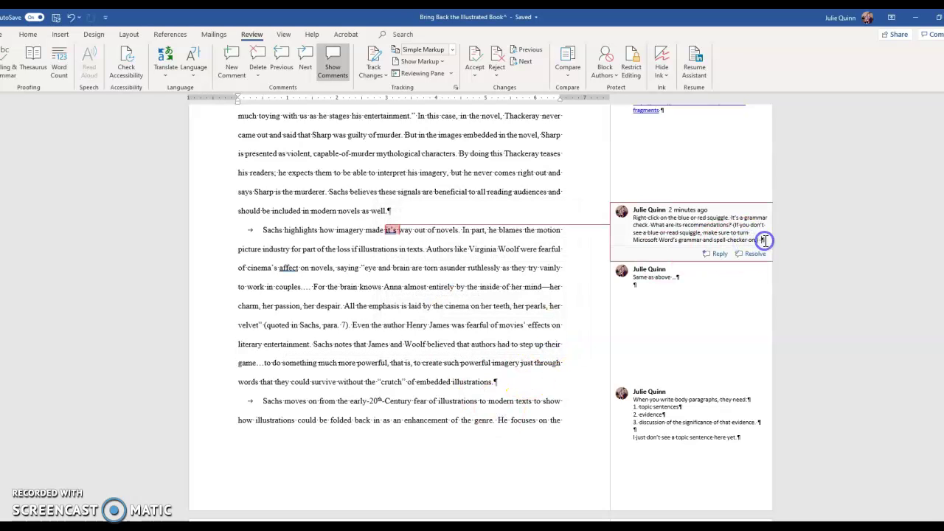
drag(763, 240, 628, 212)
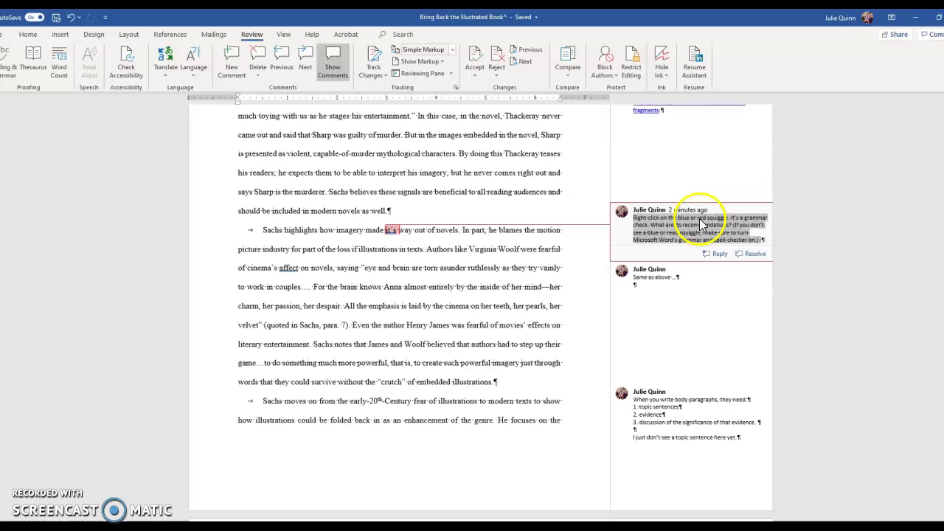
click(763, 239)
drag(763, 239, 626, 218)
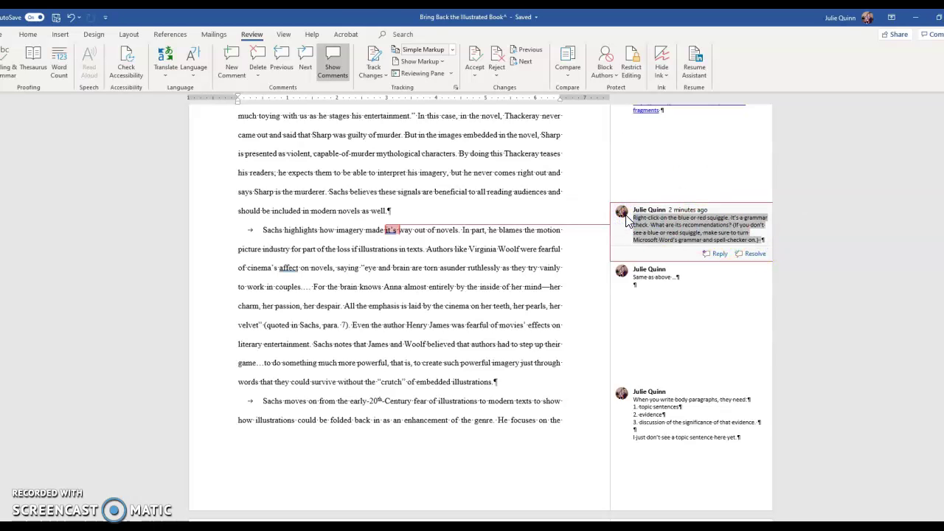
key(ctrl+alt+c)
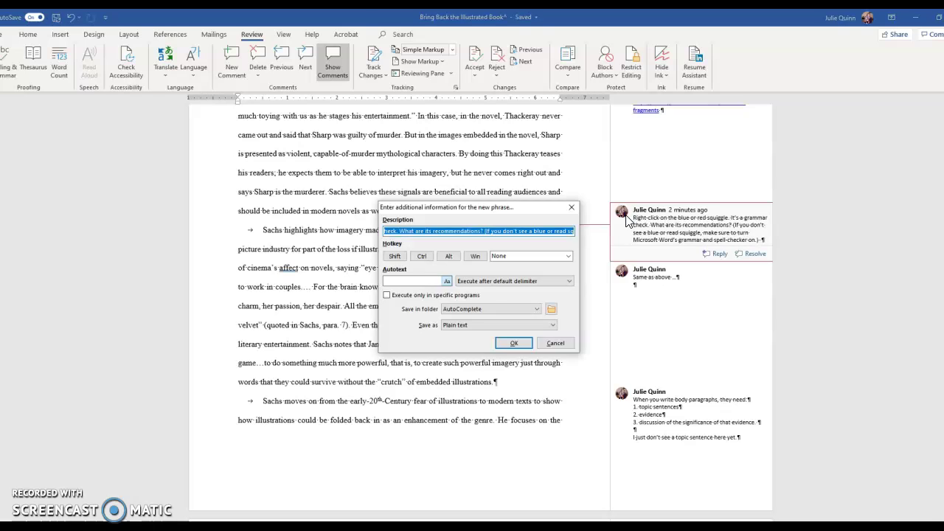
click(418, 280)
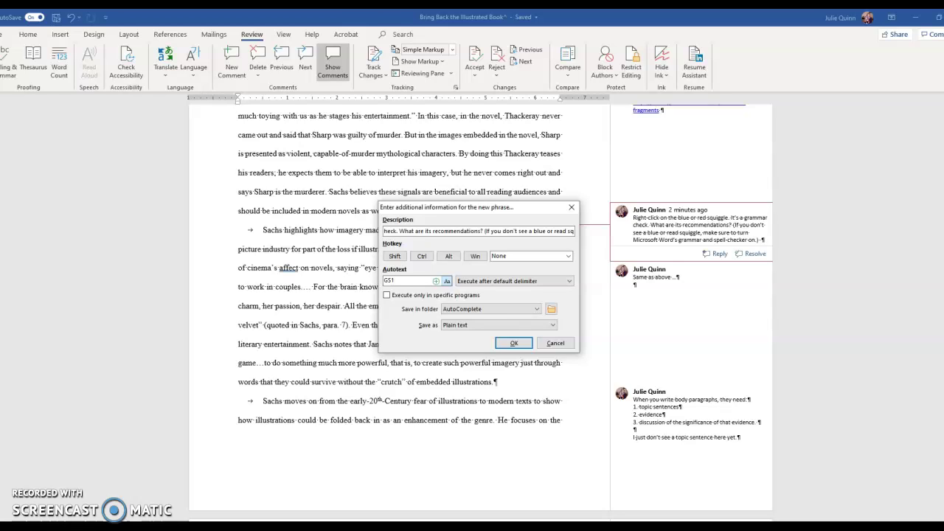
click(514, 343)
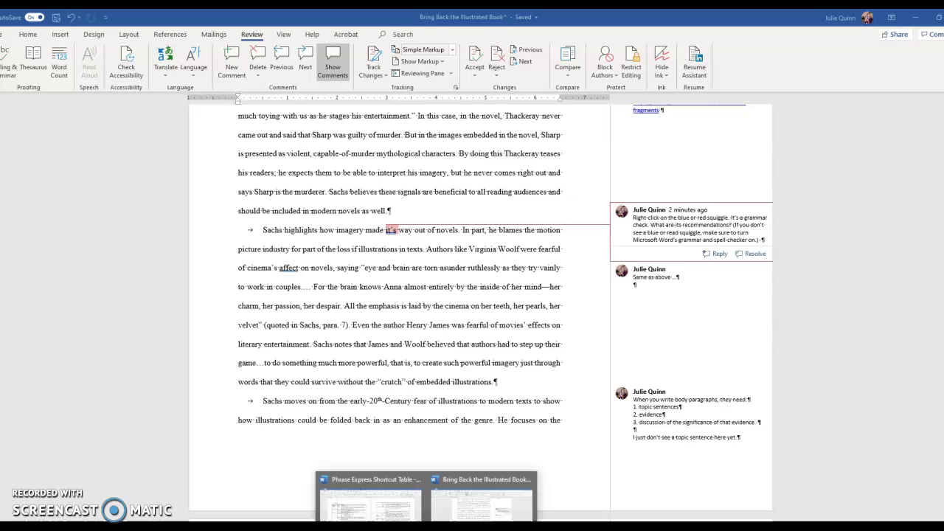
Open the Phrase Express Shortcut Table document and look through its types, codes, and phrases, including the CAS1 entry.
click(368, 494)
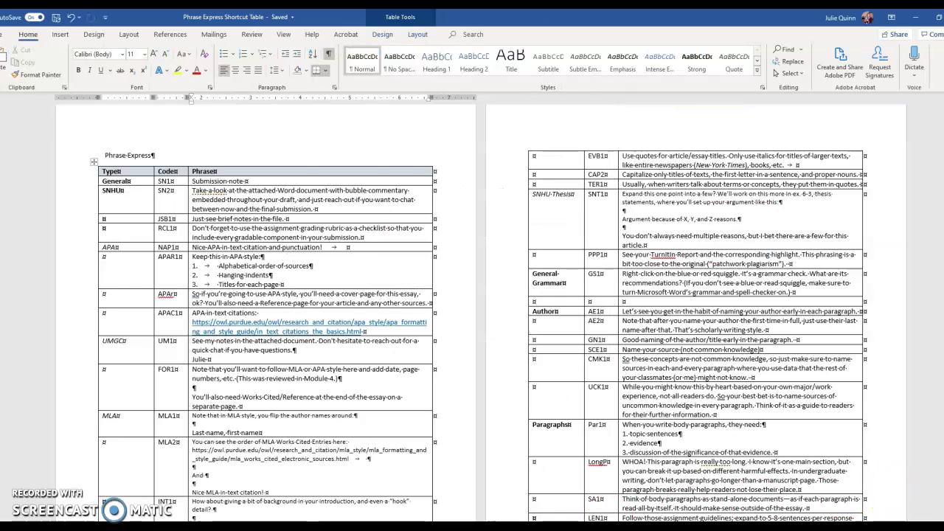
scroll(479, 317, down, 1)
scroll(480, 317, up, 2)
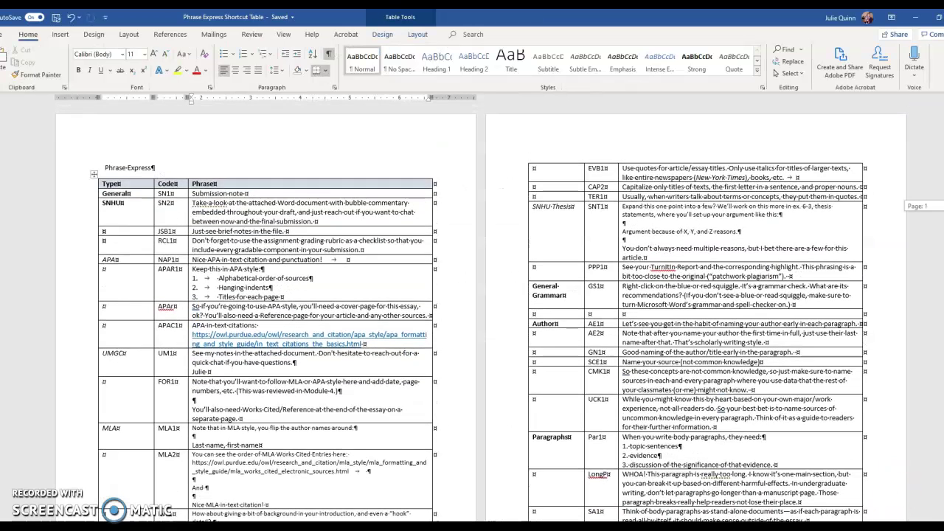
scroll(483, 312, down, 10)
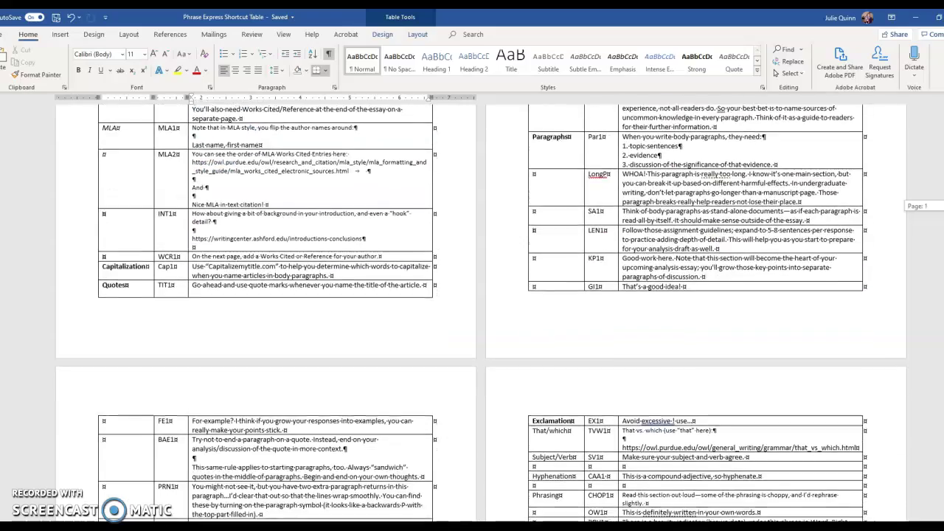
scroll(482, 313, down, 6)
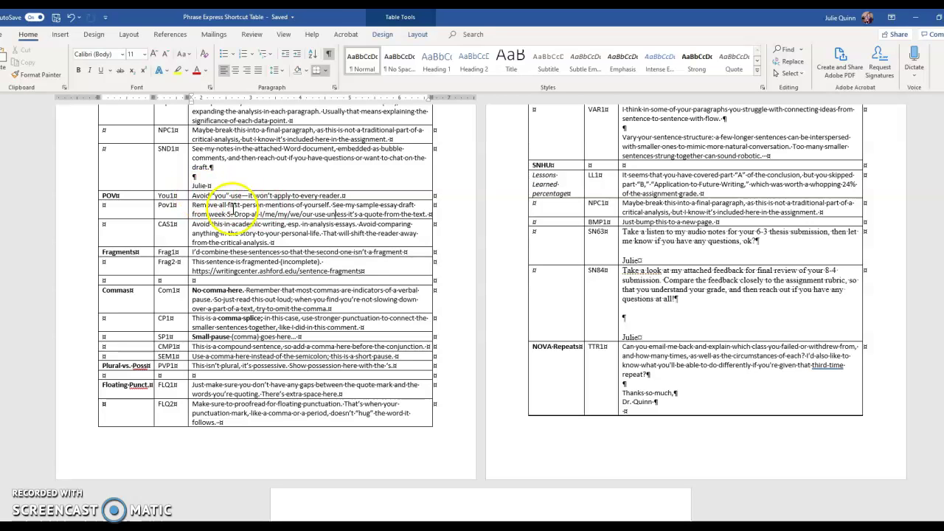
click(194, 221)
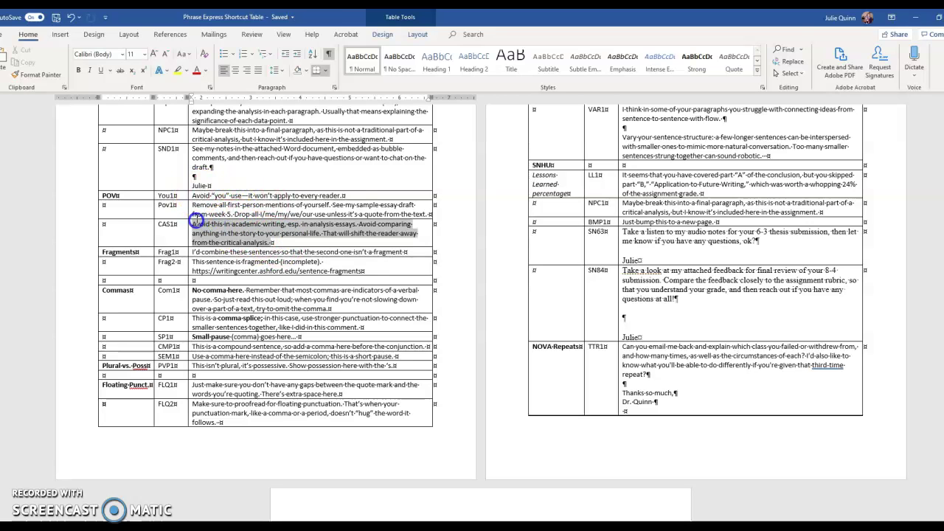
click(252, 233)
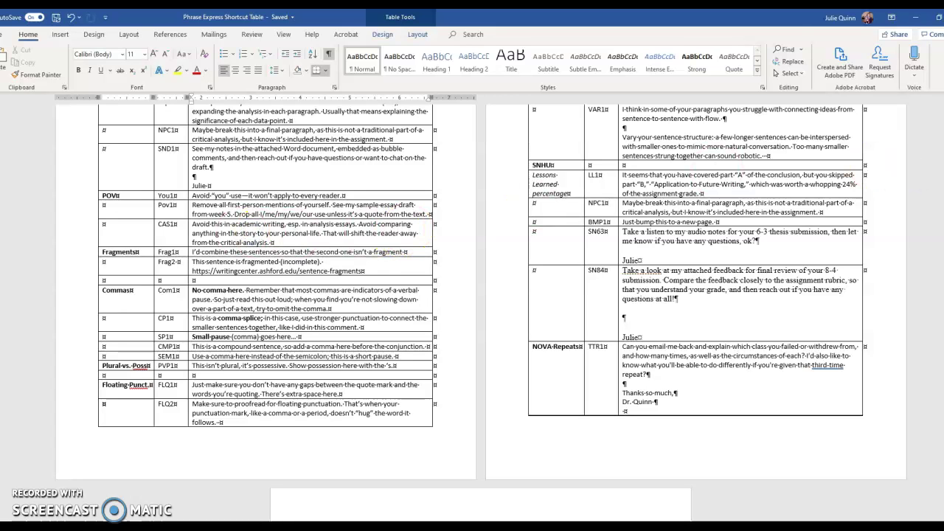
scroll(479, 294, down, 2)
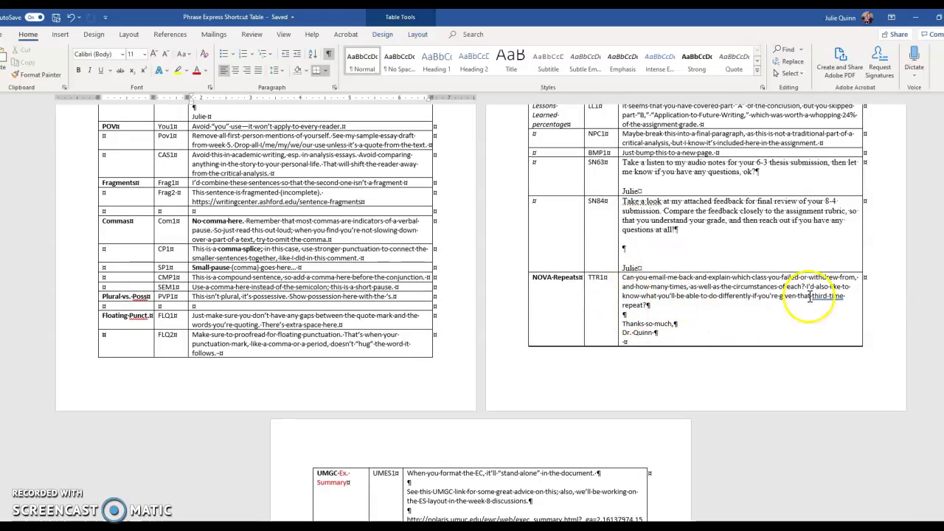
scroll(809, 296, down, 7)
scroll(480, 313, up, 15)
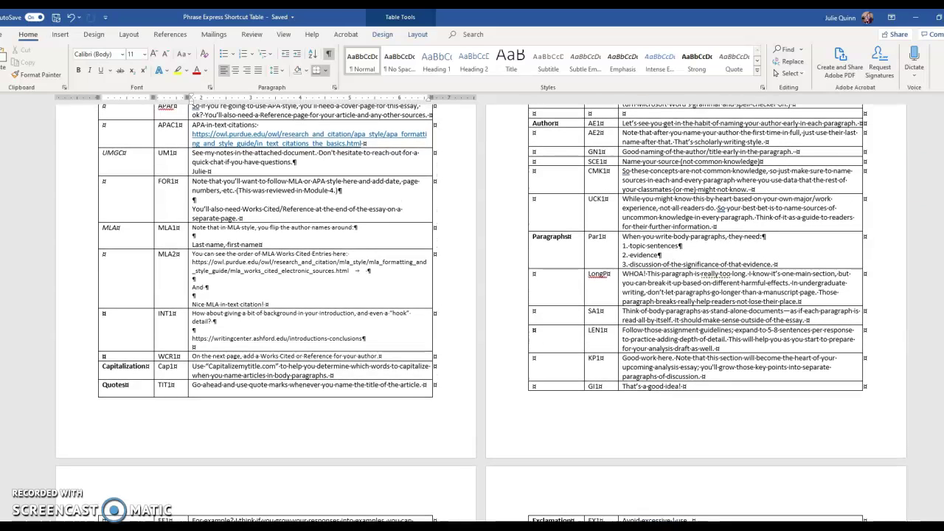
Examine the LongP phrase about overlong paragraphs and review the other coded entries across the shortcut table.
click(726, 288)
triple_click(727, 289)
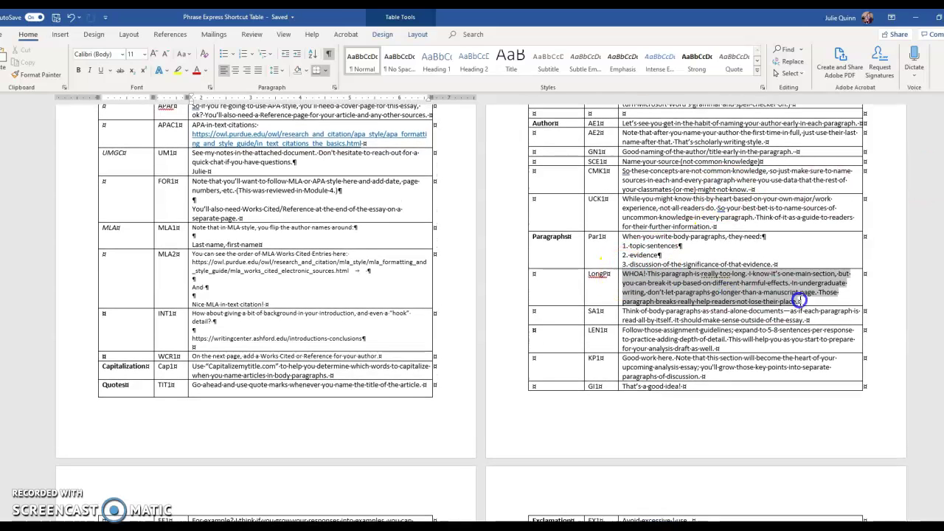
click(906, 273)
drag(939, 269, 939, 246)
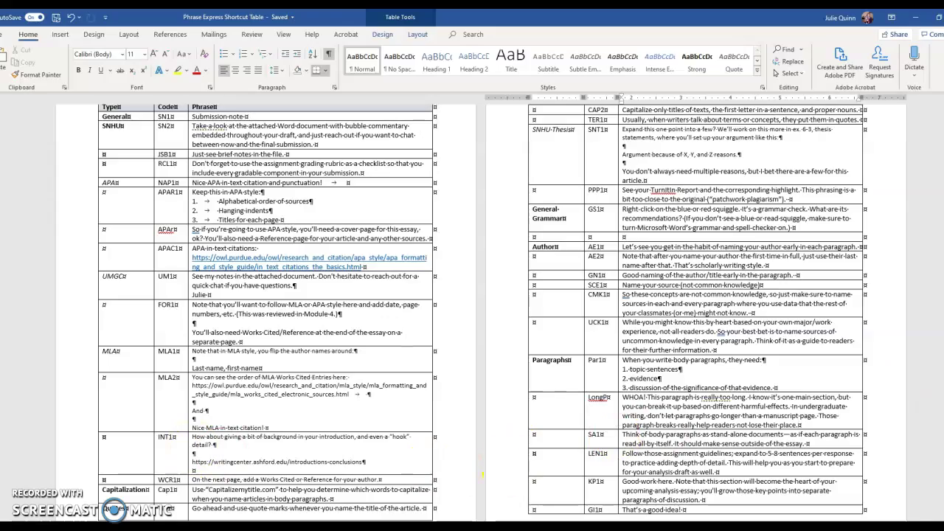
scroll(481, 313, down, 15)
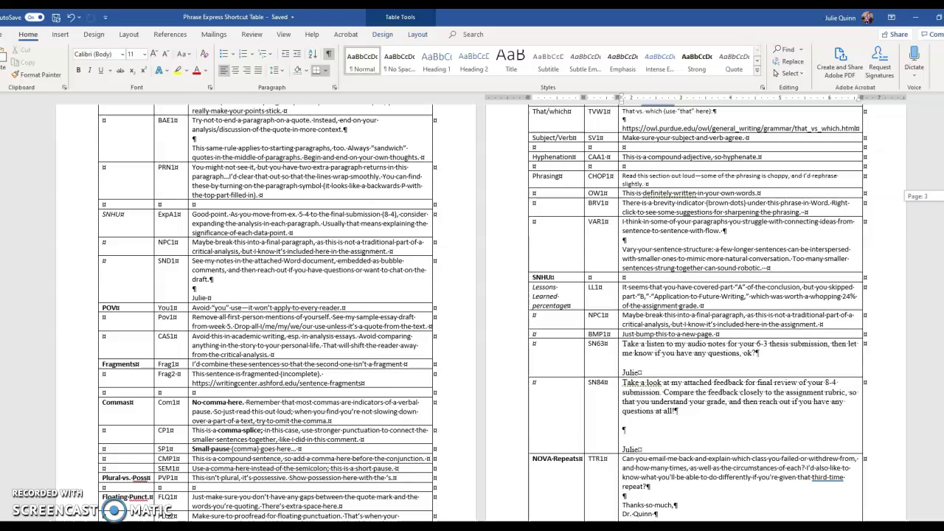
scroll(480, 314, down, 1)
scroll(481, 313, up, 20)
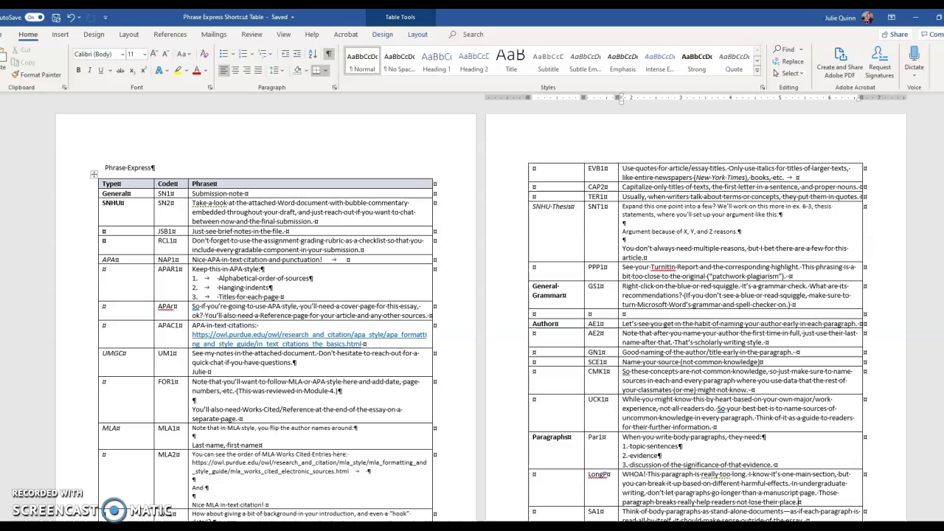
Inspect the APAC1 citation link and the shortcut table's other phrases, and return to the "Bring Back the Illustrated Book" essay.
mouse_move(376, 529)
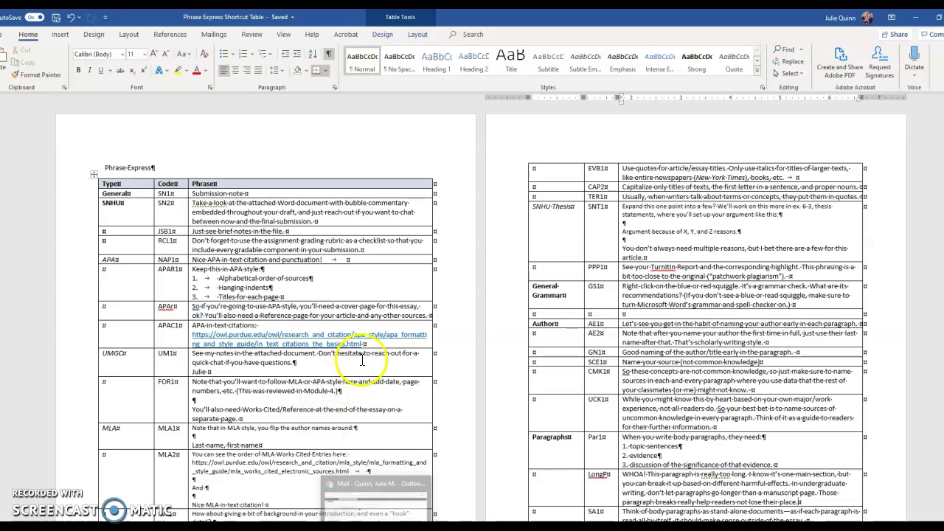
triple_click(293, 337)
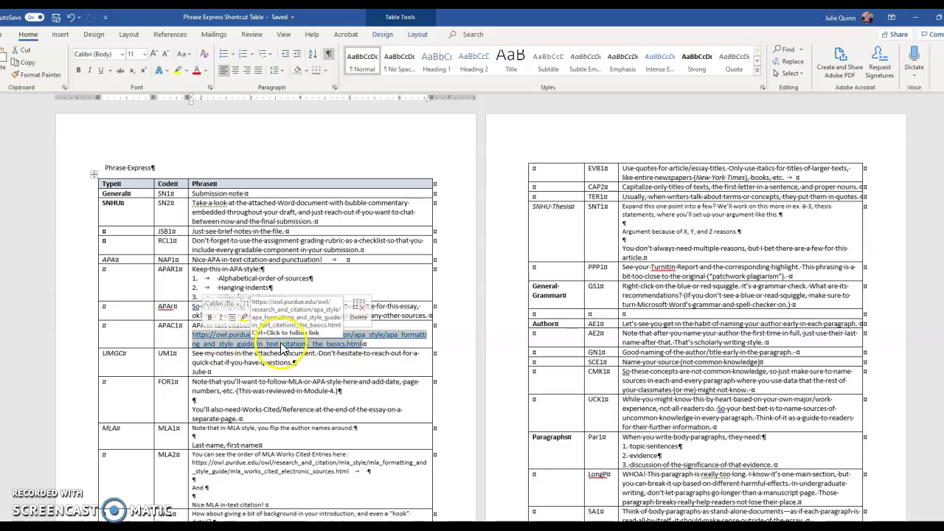
scroll(480, 313, down, 20)
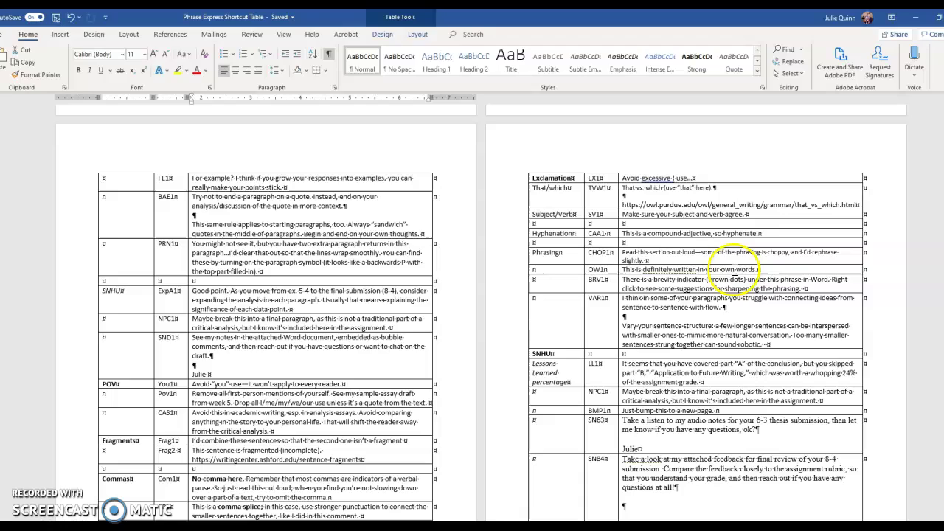
scroll(634, 312, down, 4)
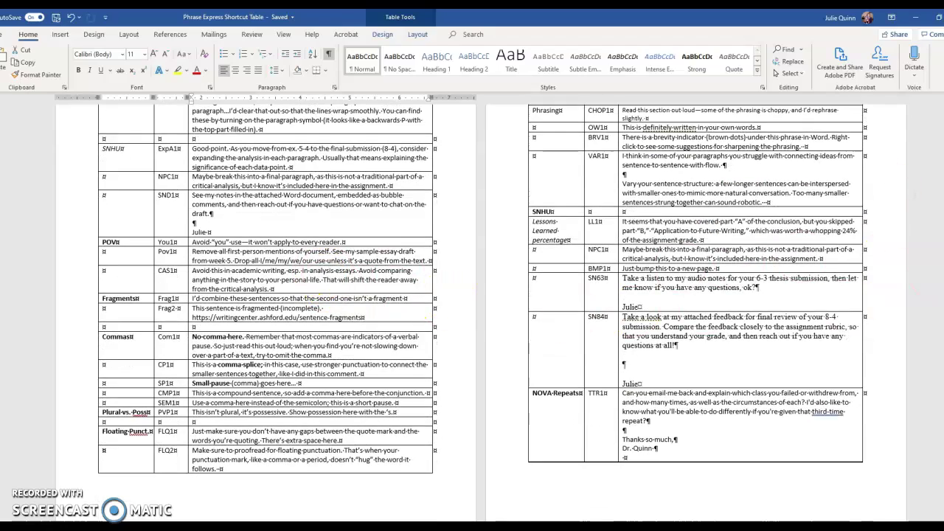
scroll(487, 310, up, 15)
scroll(479, 310, down, 20)
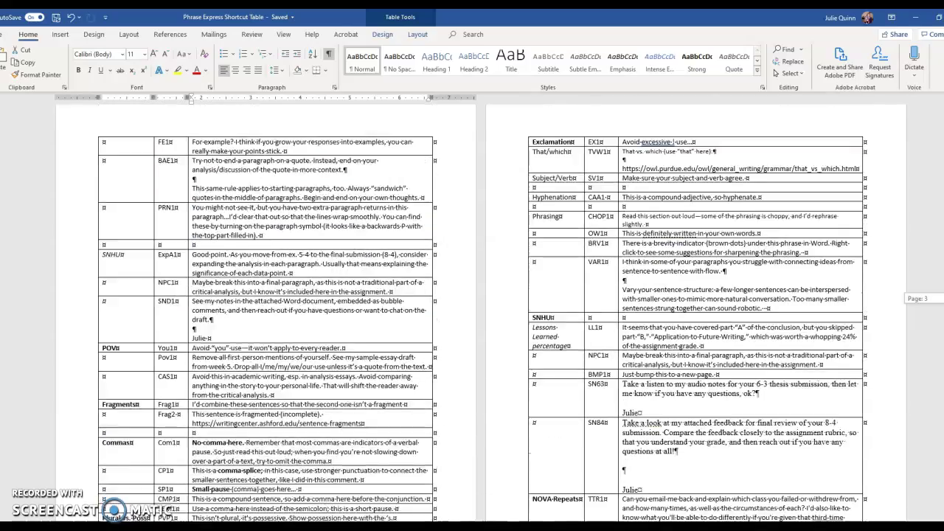
scroll(479, 310, up, 10)
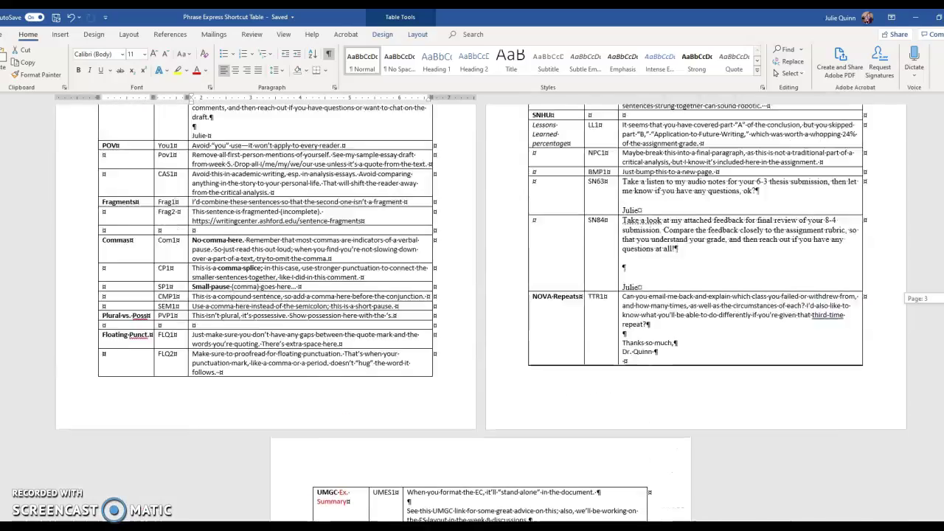
scroll(479, 310, up, 1)
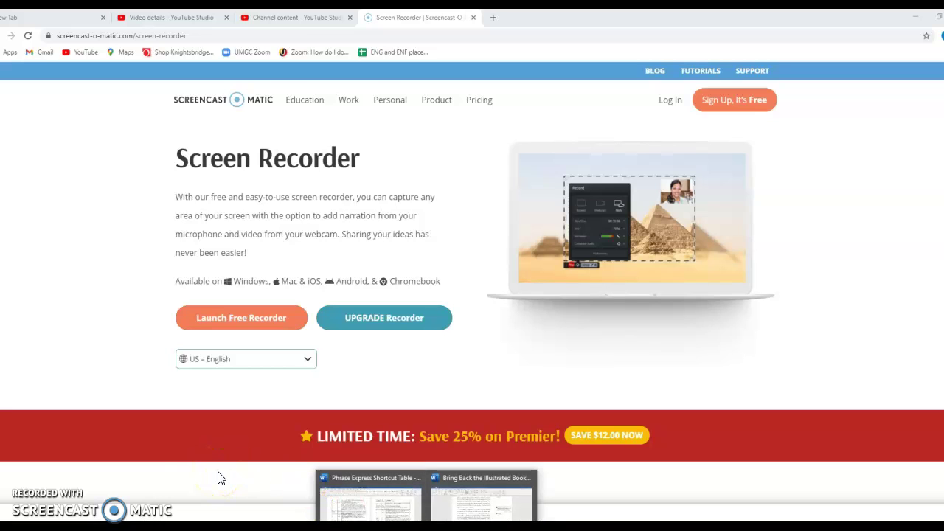
click(197, 473)
click(472, 503)
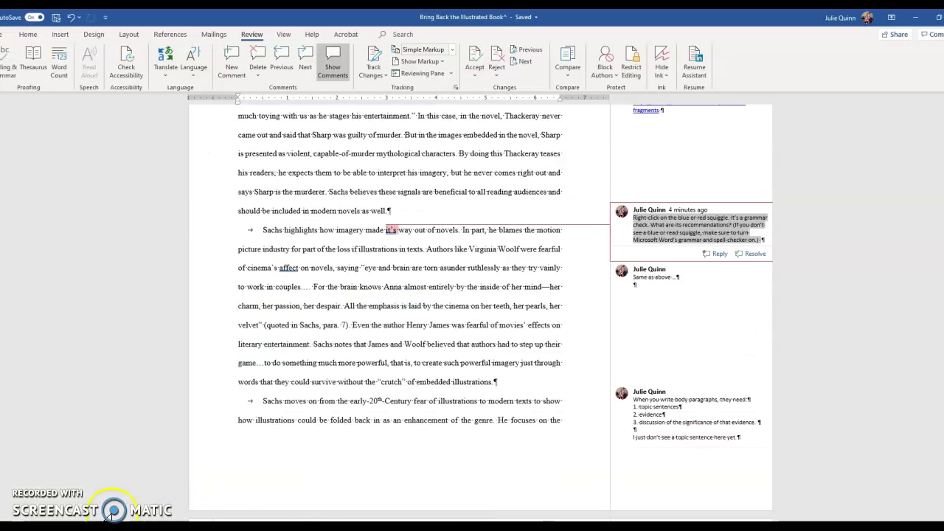